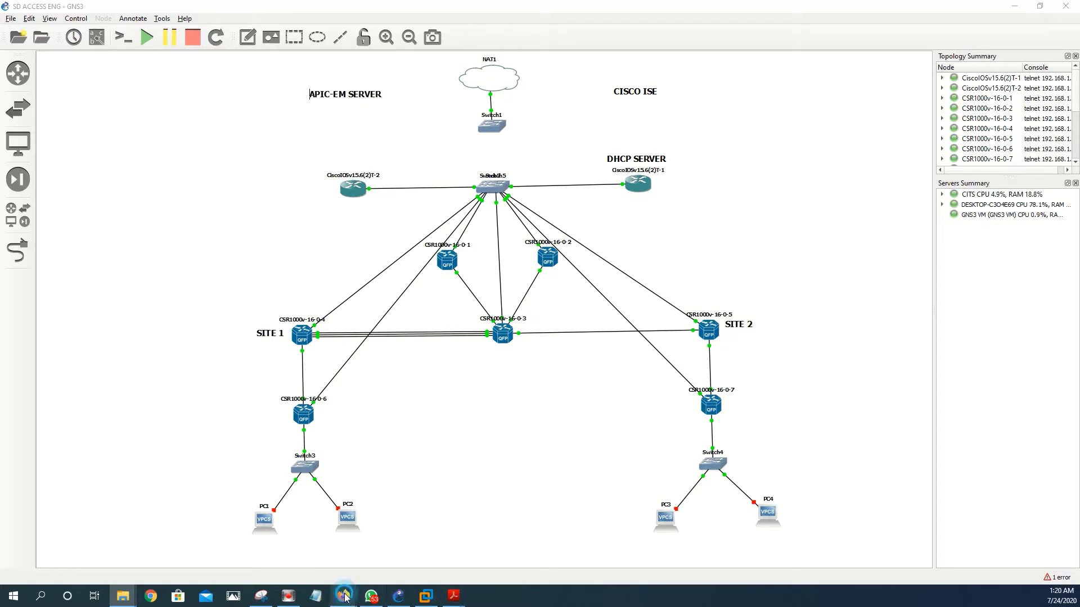
pyautogui.moveTo(344, 597)
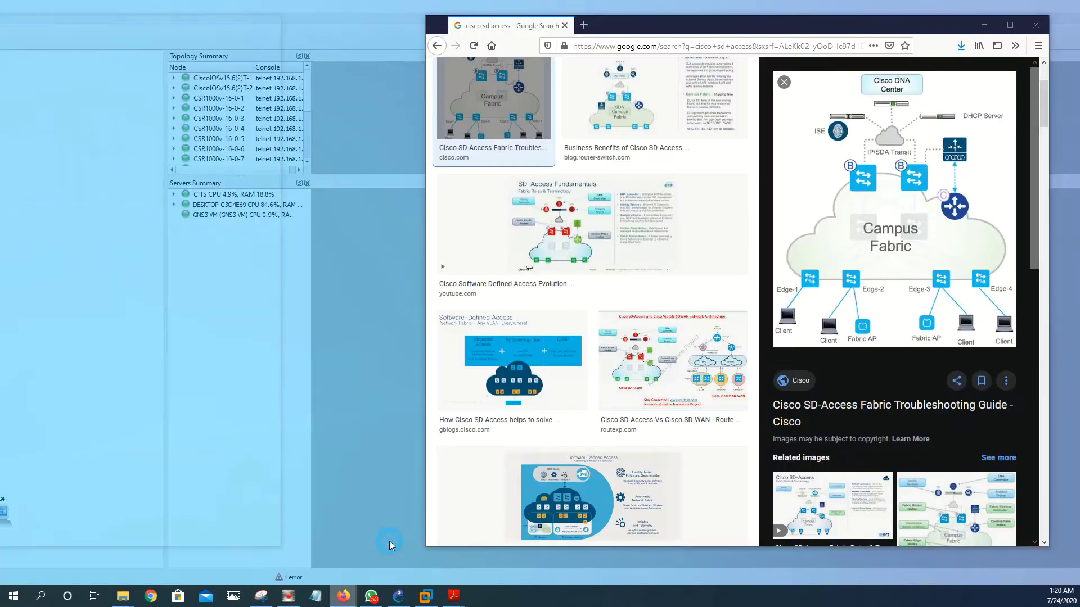
# Bring the Google Images results for cisco sd access to the front of GNS3.
pyautogui.click(389, 541)
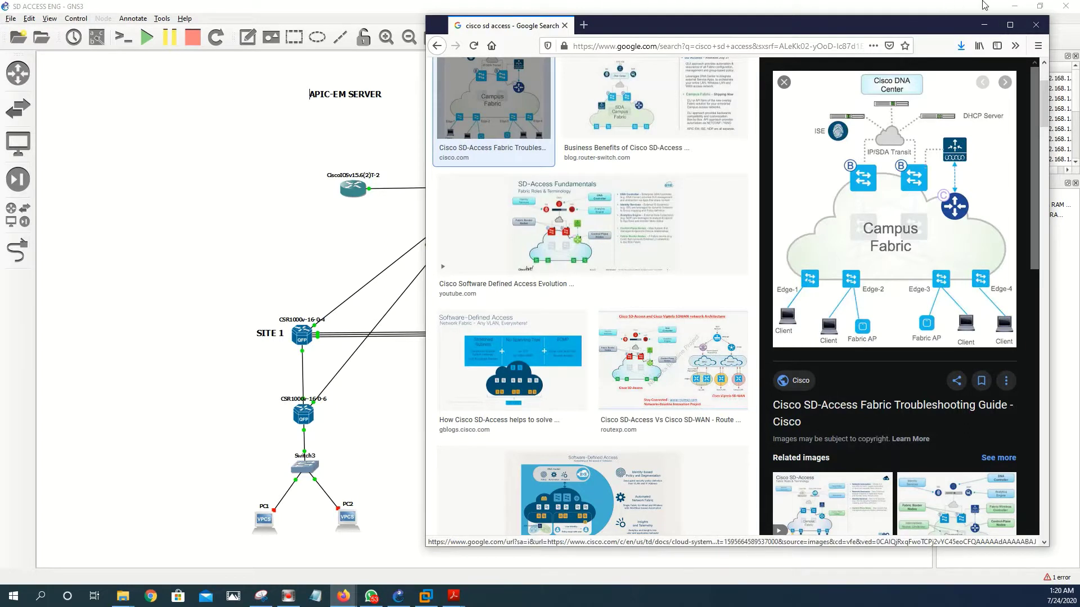
pyautogui.moveTo(895, 207)
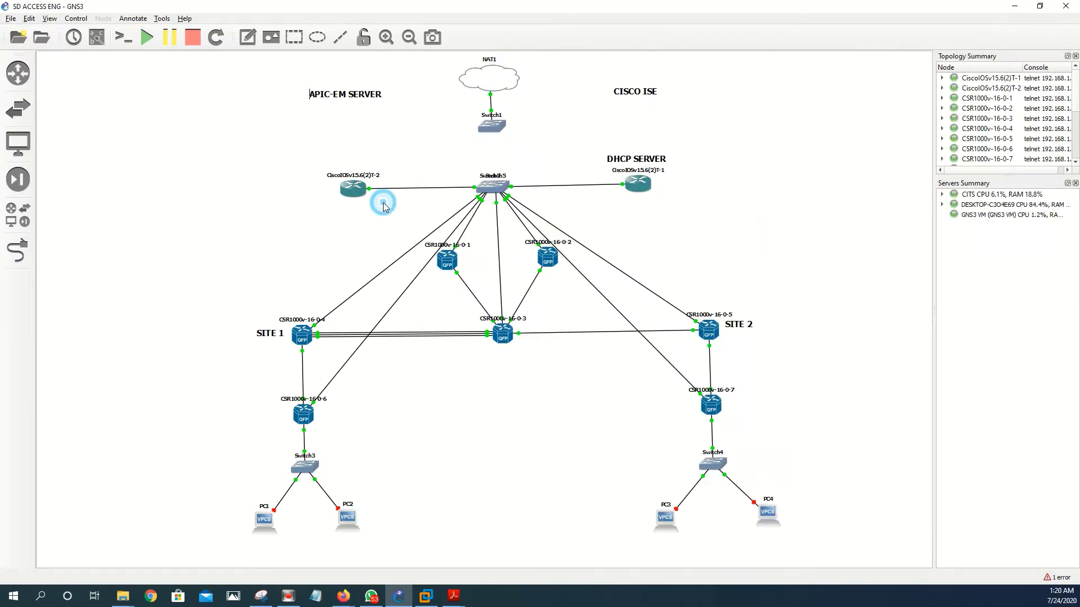
# Switch back to the GNS3 SD Access lab topology window.
pyautogui.click(384, 207)
# Start a new server appliance template and choose Cisco ISE under Firewalls to install.
pyautogui.click(13, 20)
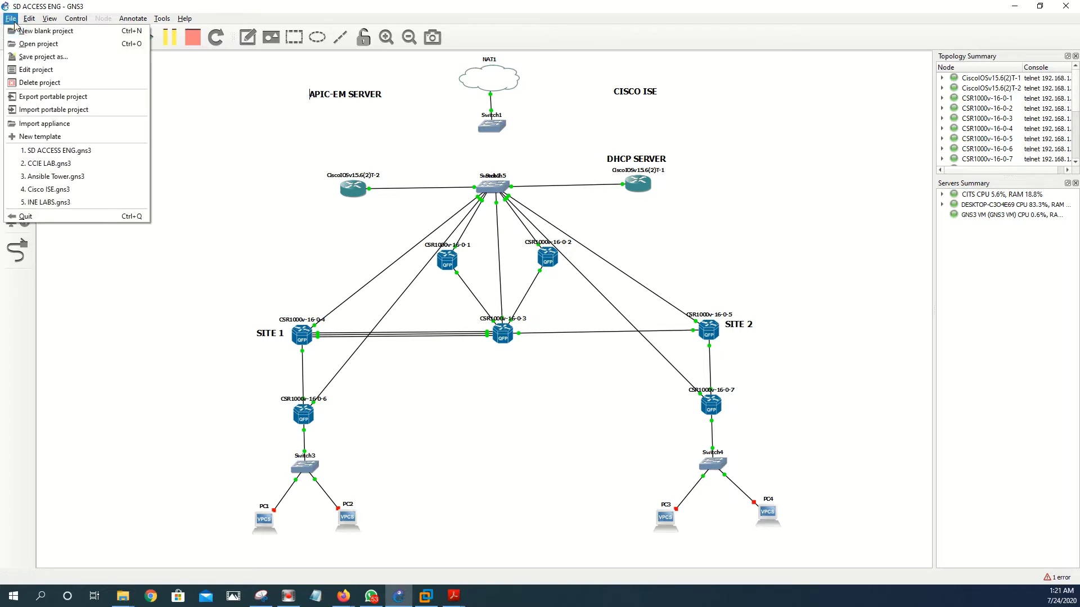
pyautogui.click(39, 137)
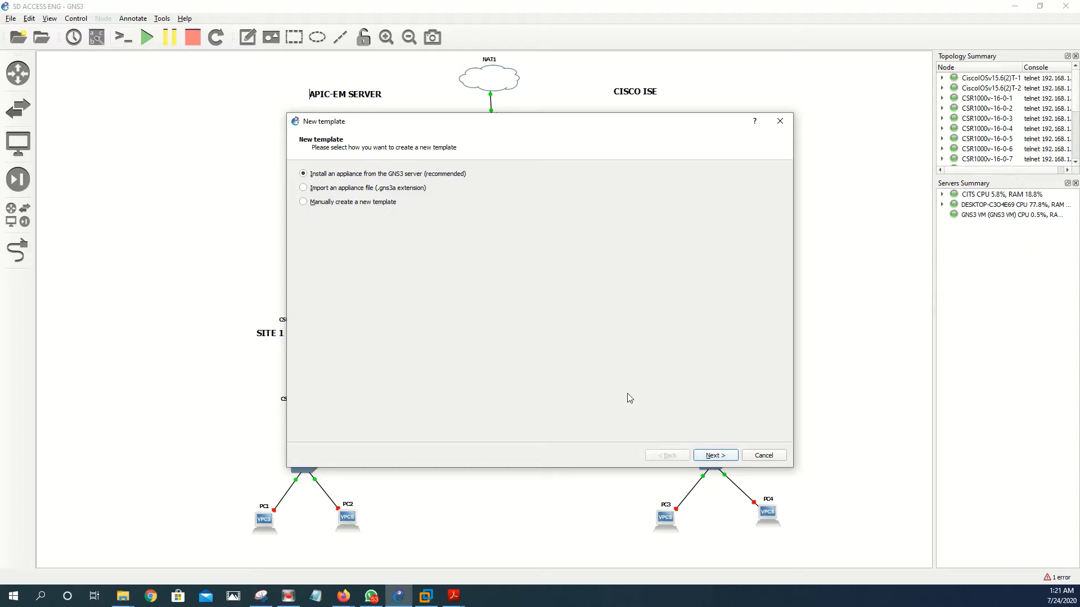
pyautogui.click(717, 456)
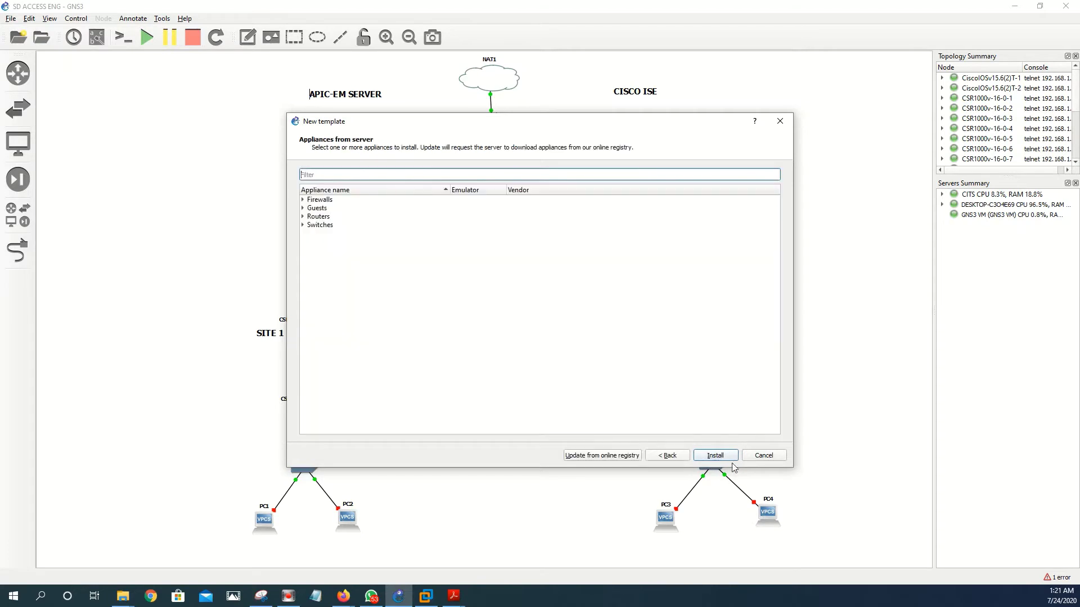
pyautogui.click(303, 200)
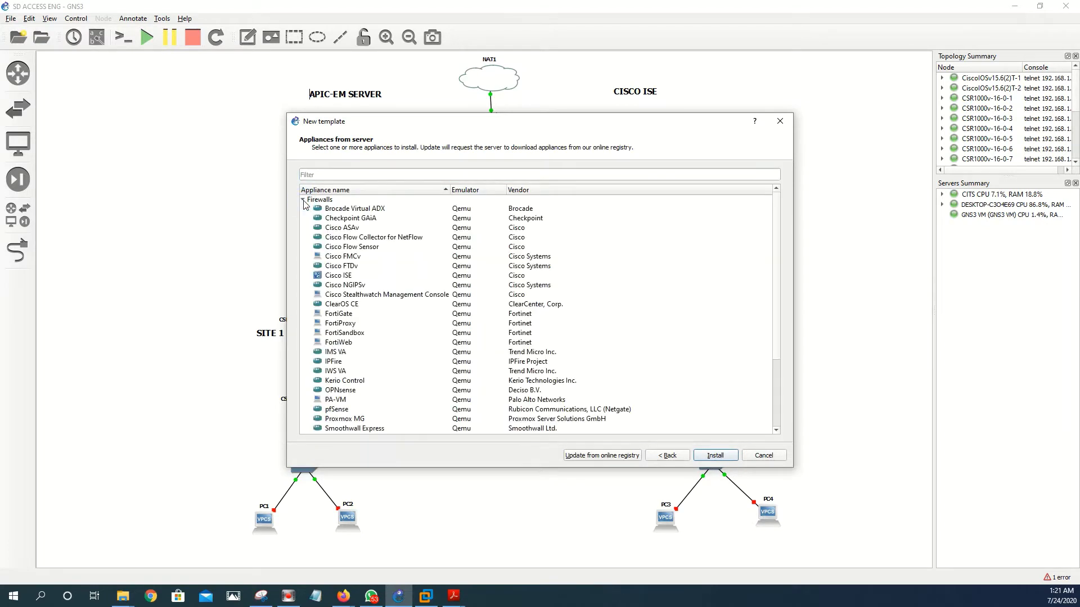
pyautogui.click(345, 275)
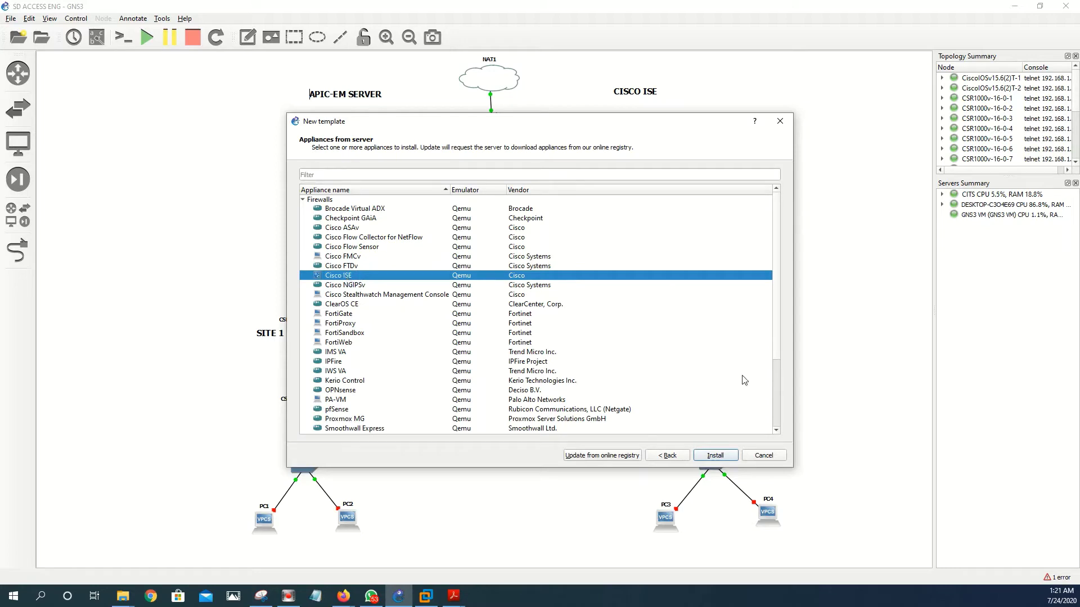
pyautogui.click(724, 456)
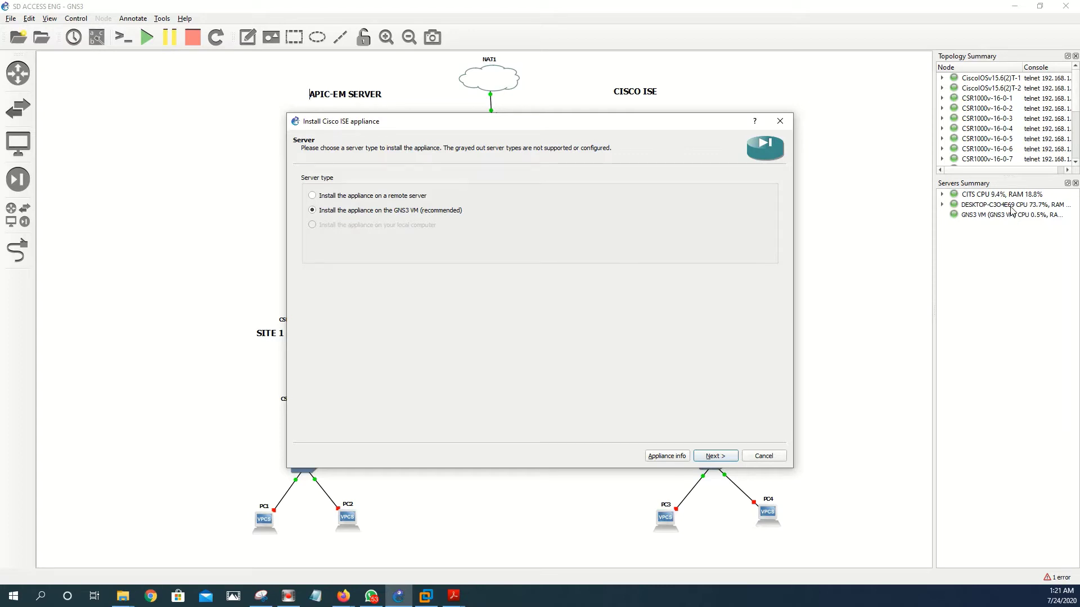
# Install Cisco ISE on the remote server CITS, keeping the default Qemu binary.
pyautogui.click(313, 197)
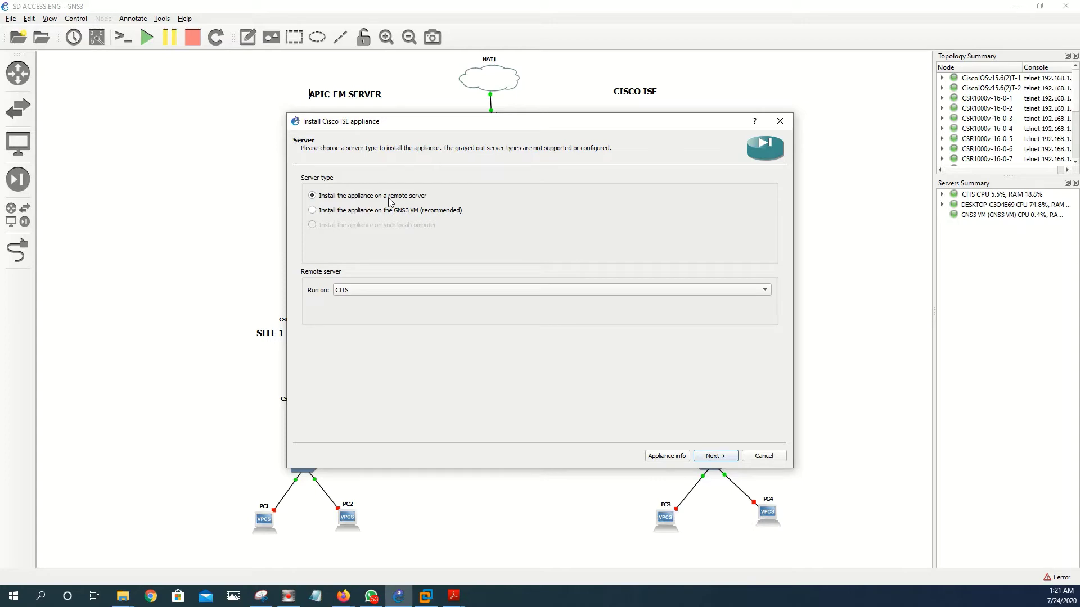
pyautogui.click(714, 455)
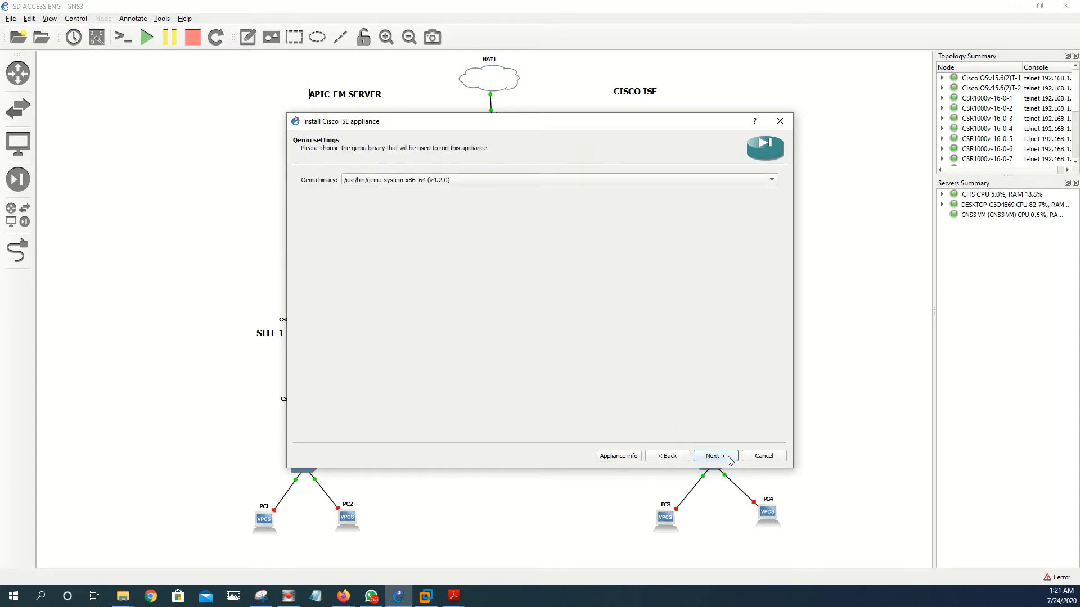
pyautogui.click(730, 460)
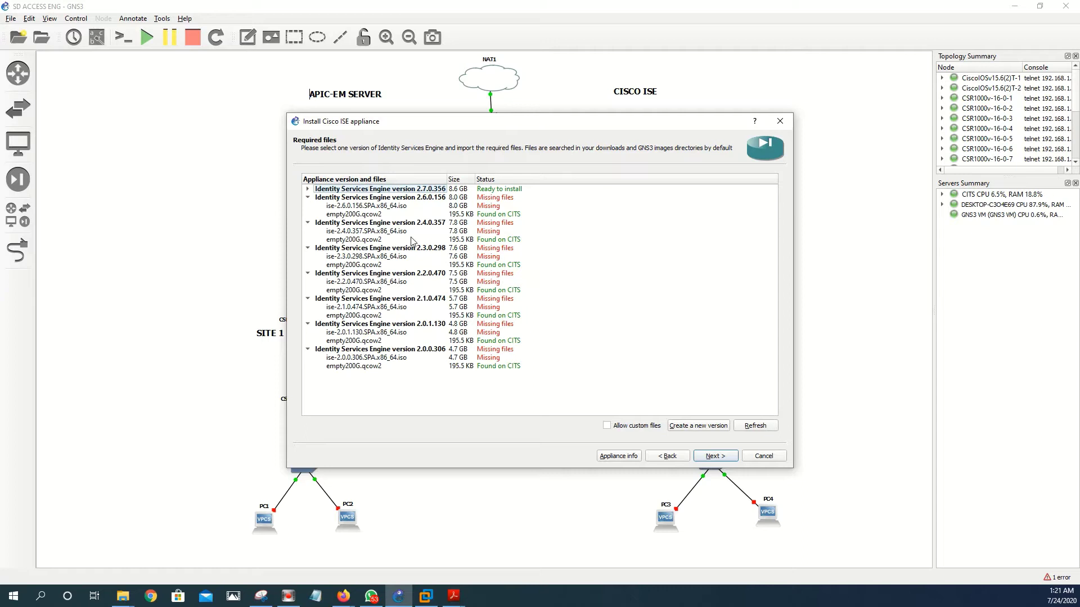
# Download the missing ise-2.6.0.156.SPA.x86_64.iso, accepting the redirect to Cisco's site.
pyautogui.click(370, 208)
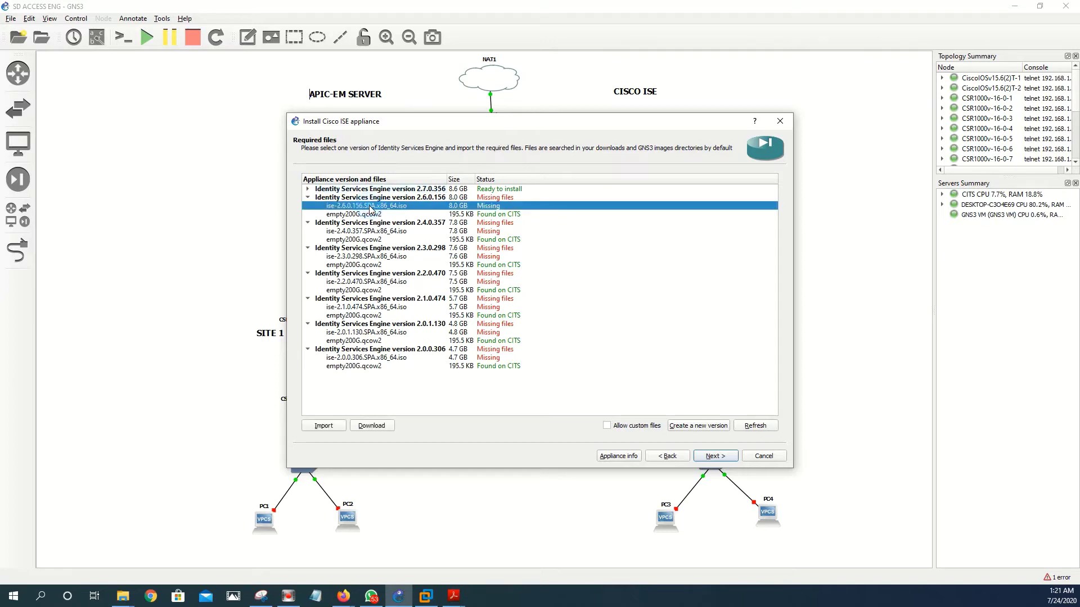
pyautogui.click(371, 427)
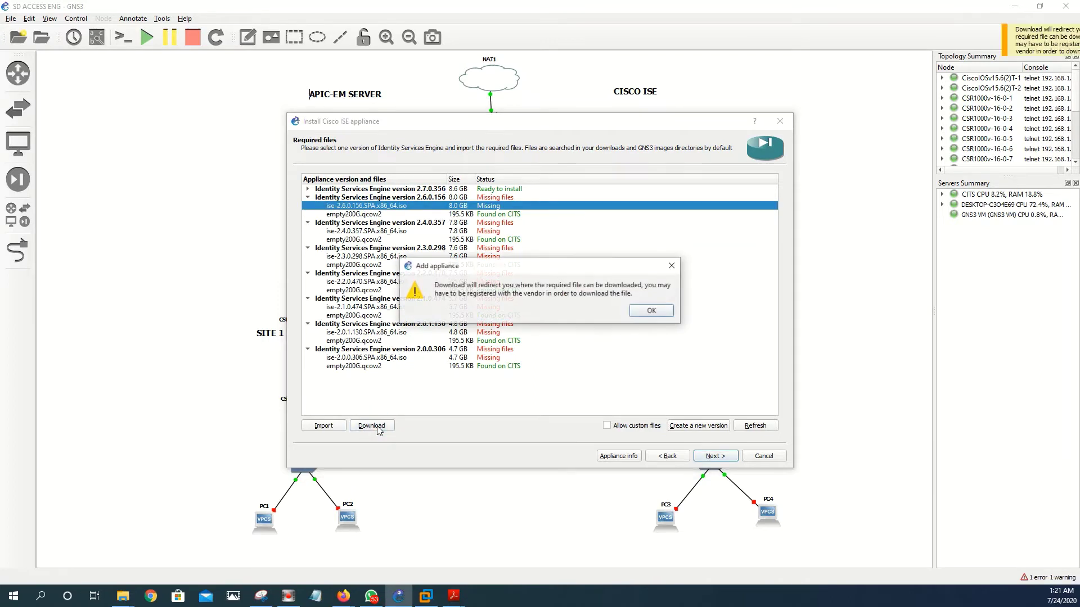
pyautogui.click(652, 312)
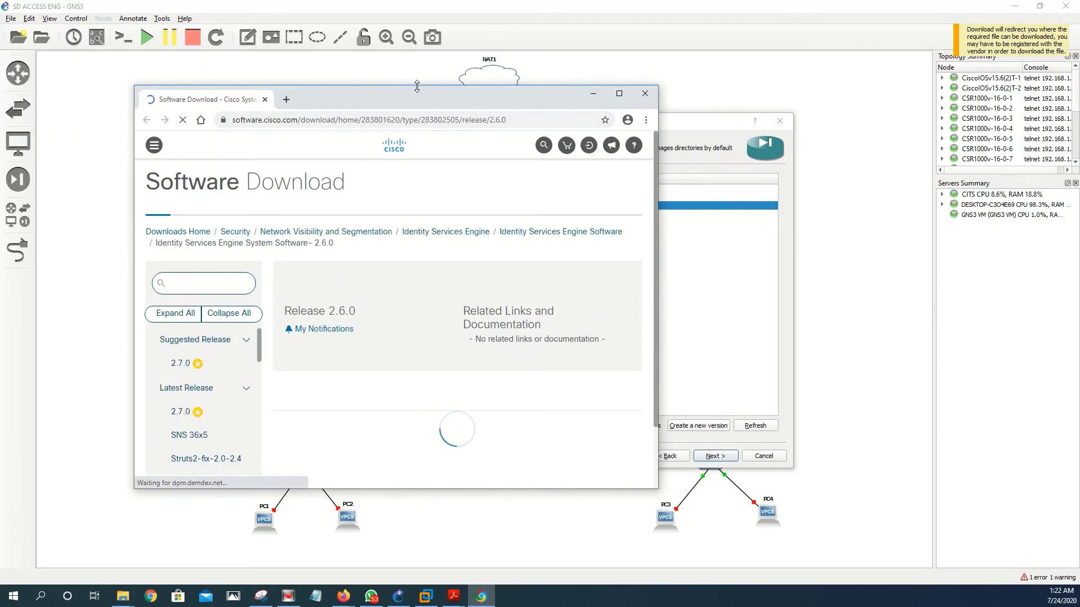
# Enlarge the download page and inspect the Patch6, Patch5 and Patch1 file details.
pyautogui.moveTo(420, 87); pyautogui.dragTo(414, 44)
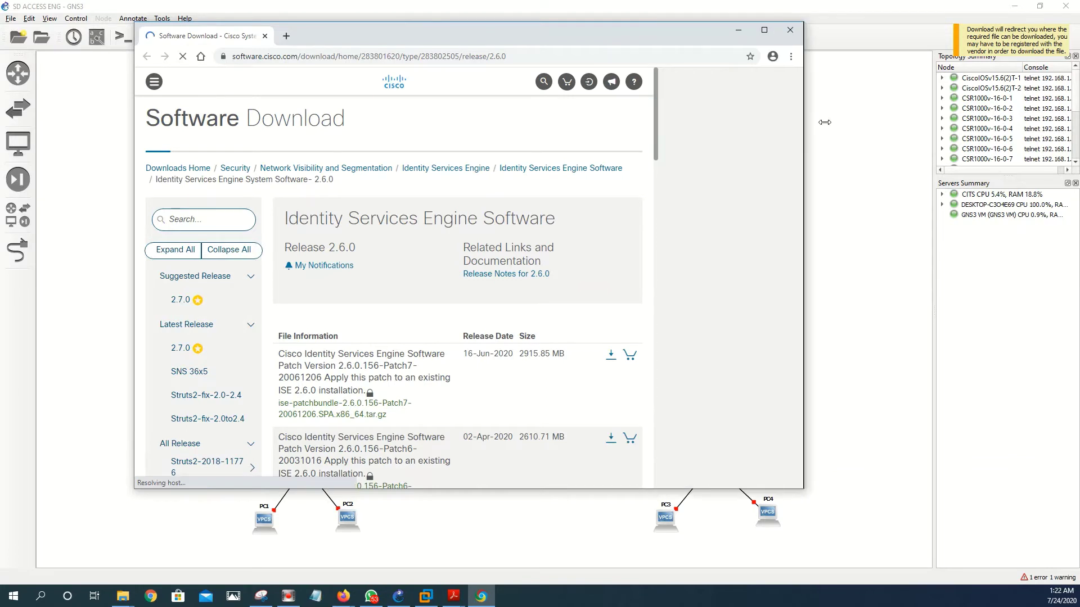
pyautogui.moveTo(662, 110); pyautogui.dragTo(831, 109)
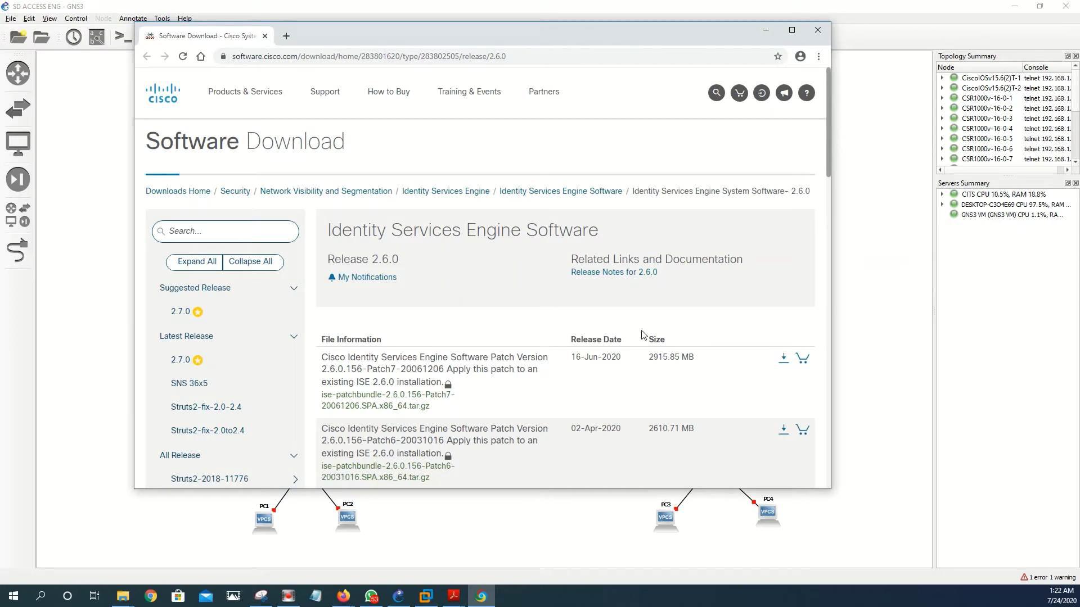
pyautogui.click(477, 450)
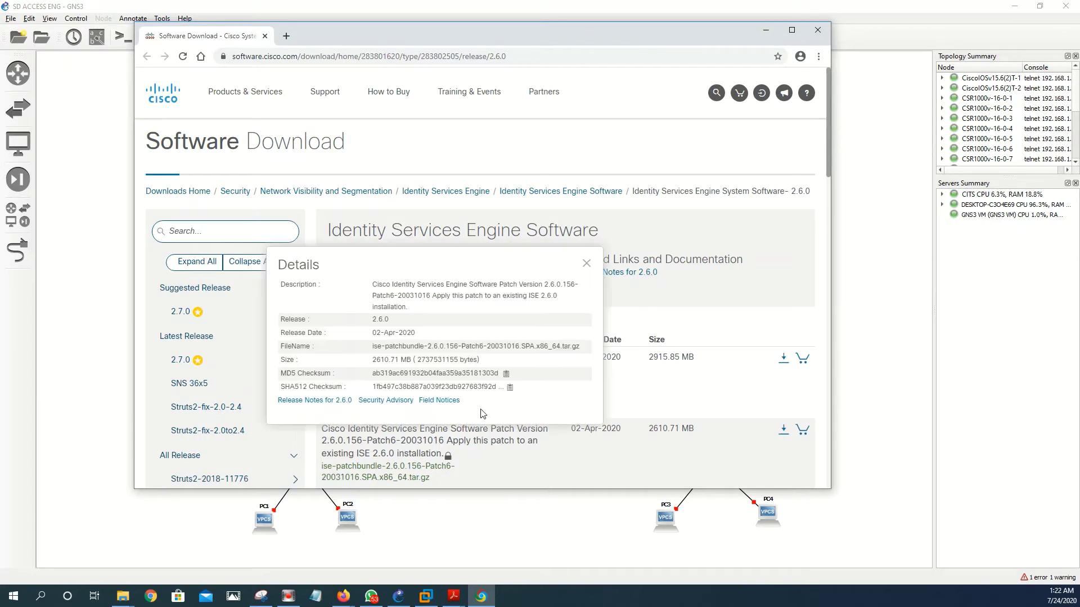
pyautogui.click(633, 320)
pyautogui.moveTo(827, 141); pyautogui.dragTo(824, 186)
pyautogui.moveTo(533, 27)
pyautogui.mouseDown()
pyautogui.moveTo(866, 46)
pyautogui.moveTo(855, 57)
pyautogui.mouseUp()
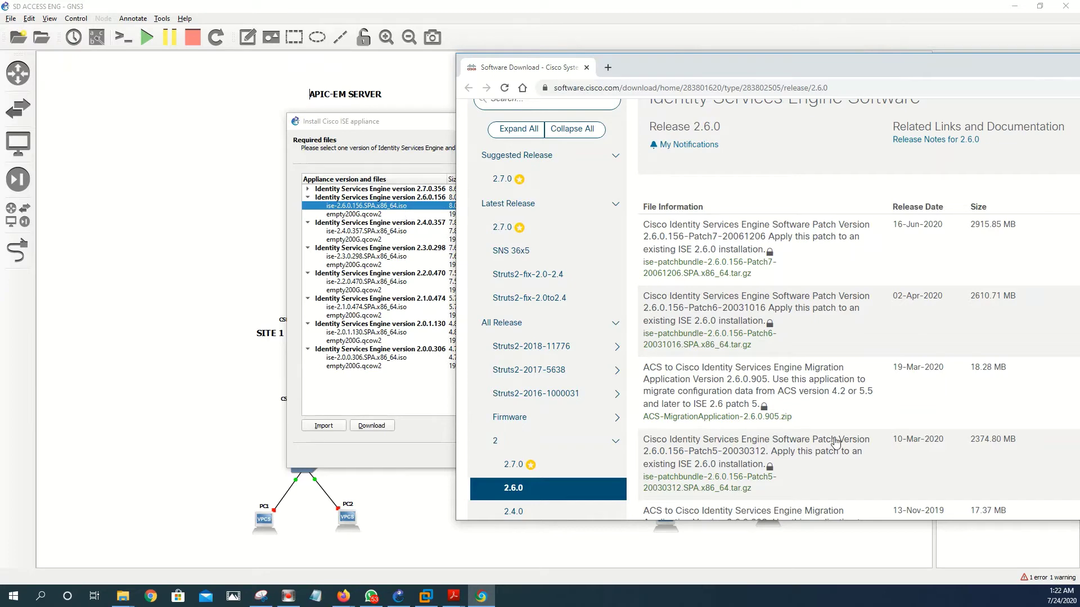
pyautogui.click(843, 440)
pyautogui.click(908, 273)
pyautogui.scroll(-3, 886, 338)
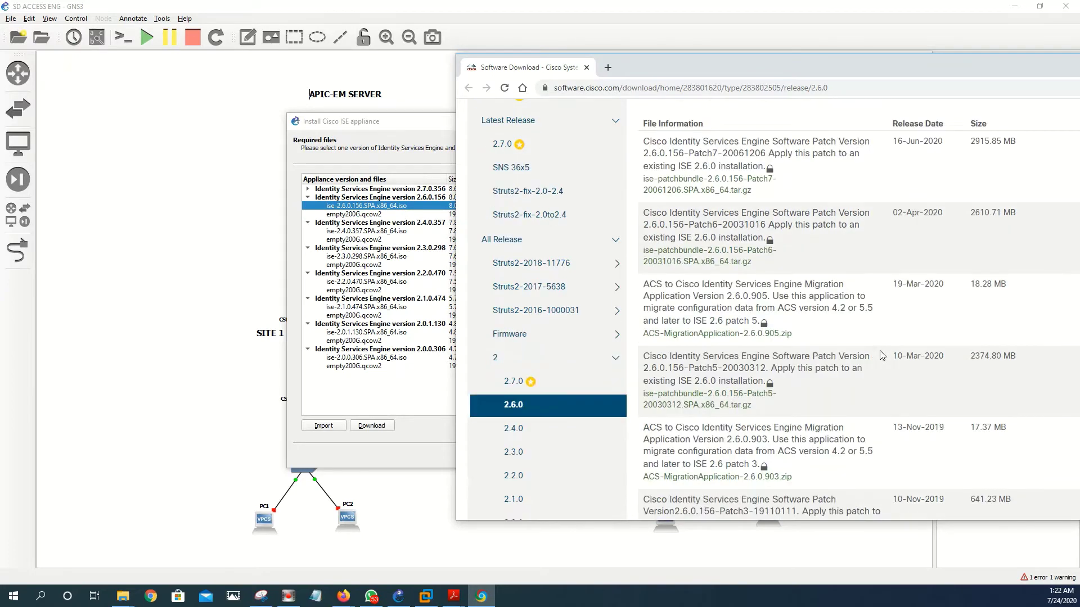
pyautogui.scroll(-3, 886, 337)
pyautogui.scroll(-3, 880, 356)
pyautogui.click(773, 420)
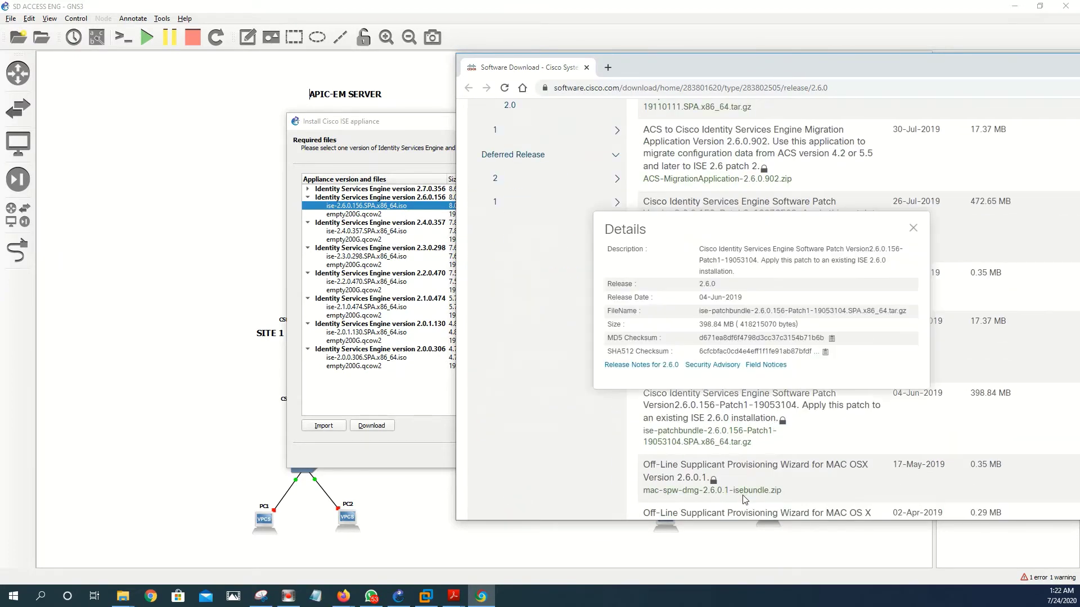
pyautogui.click(744, 481)
pyautogui.click(733, 442)
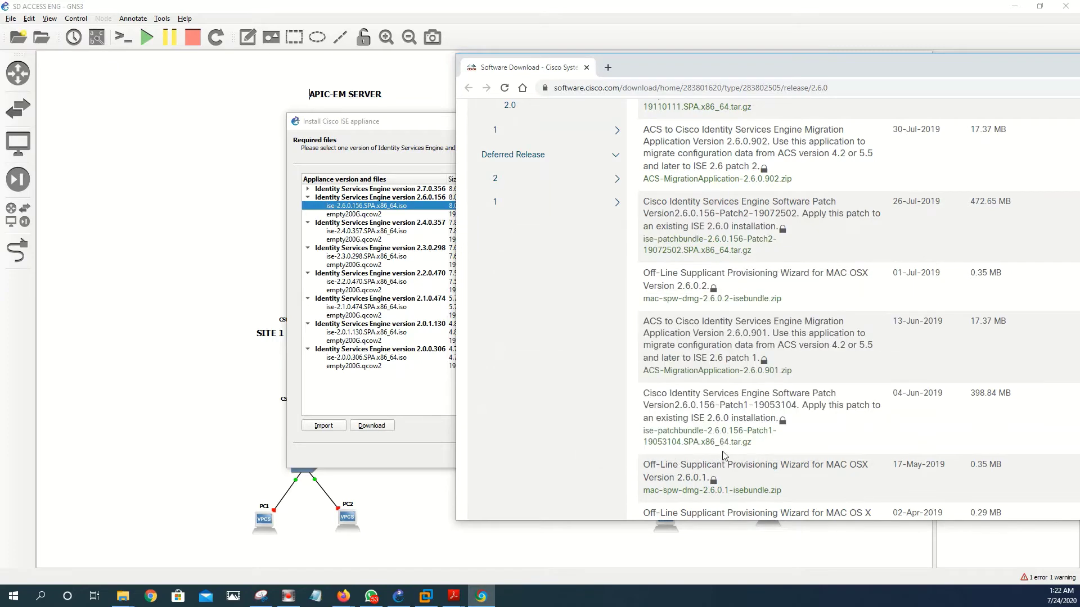
pyautogui.click(734, 451)
pyautogui.scroll(-1, 733, 452)
pyautogui.scroll(-2, 768, 472)
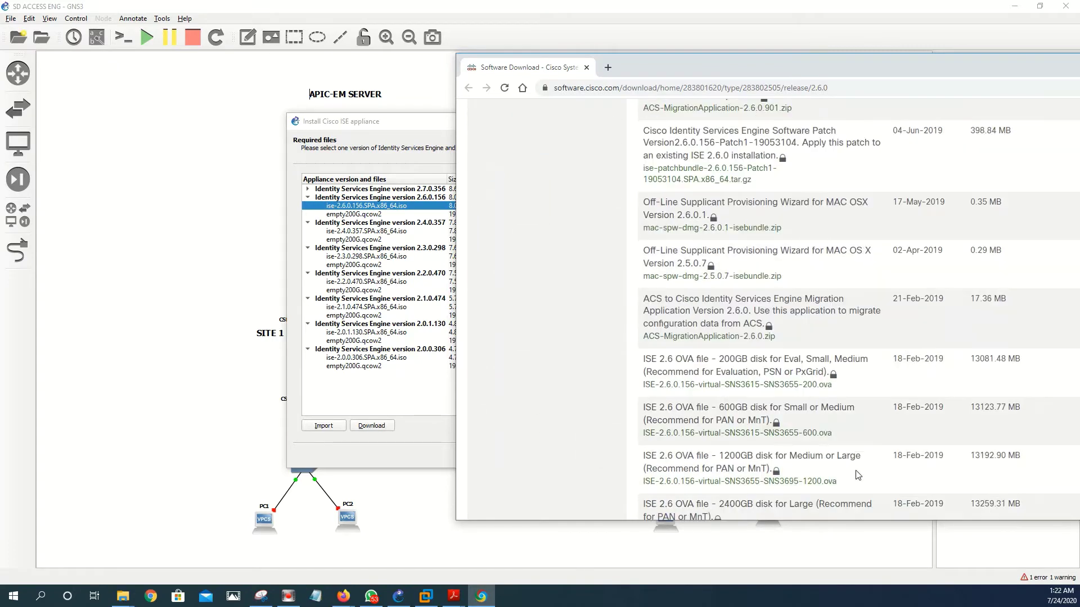
pyautogui.scroll(-1, 807, 502)
pyautogui.scroll(-2, 805, 490)
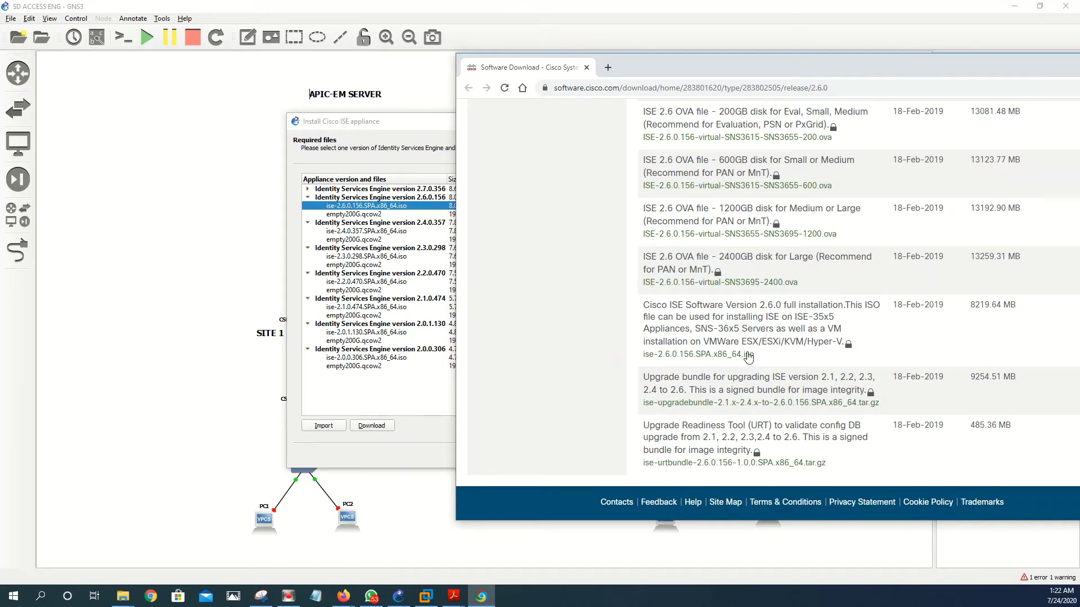
# Try downloading the ISE 2.6.0 ISO, then dismiss the login prompt and close the page.
pyautogui.click(748, 356)
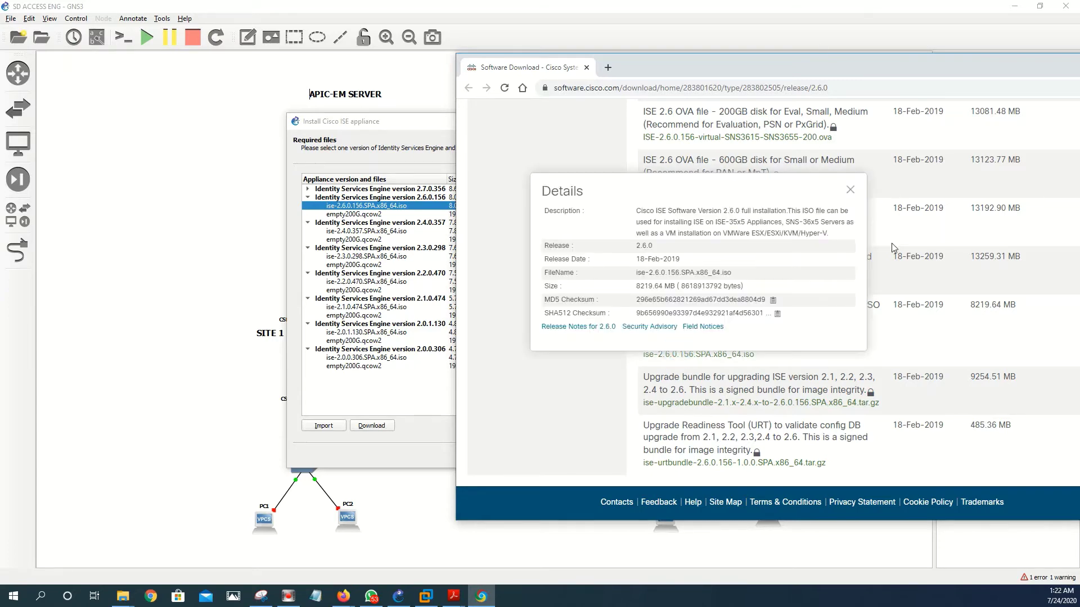
pyautogui.moveTo(902, 53); pyautogui.dragTo(721, 66)
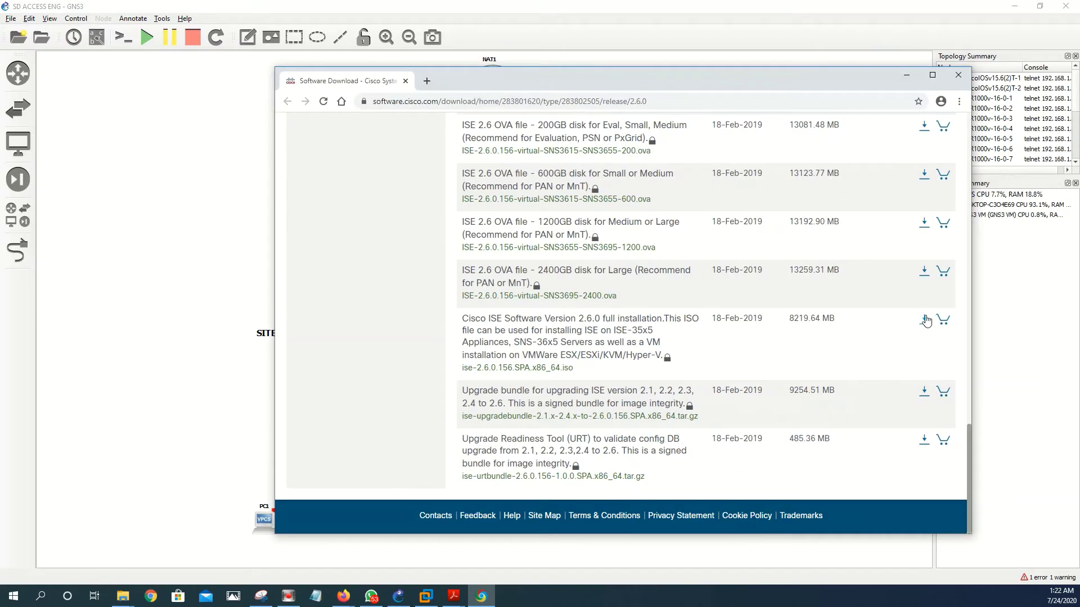
pyautogui.click(924, 319)
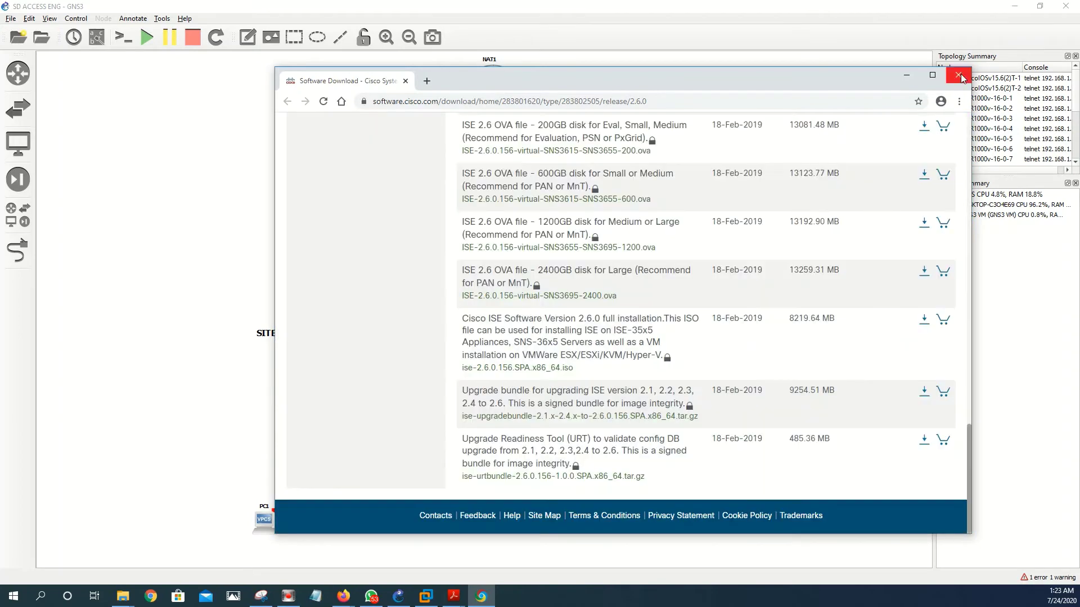
pyautogui.click(957, 75)
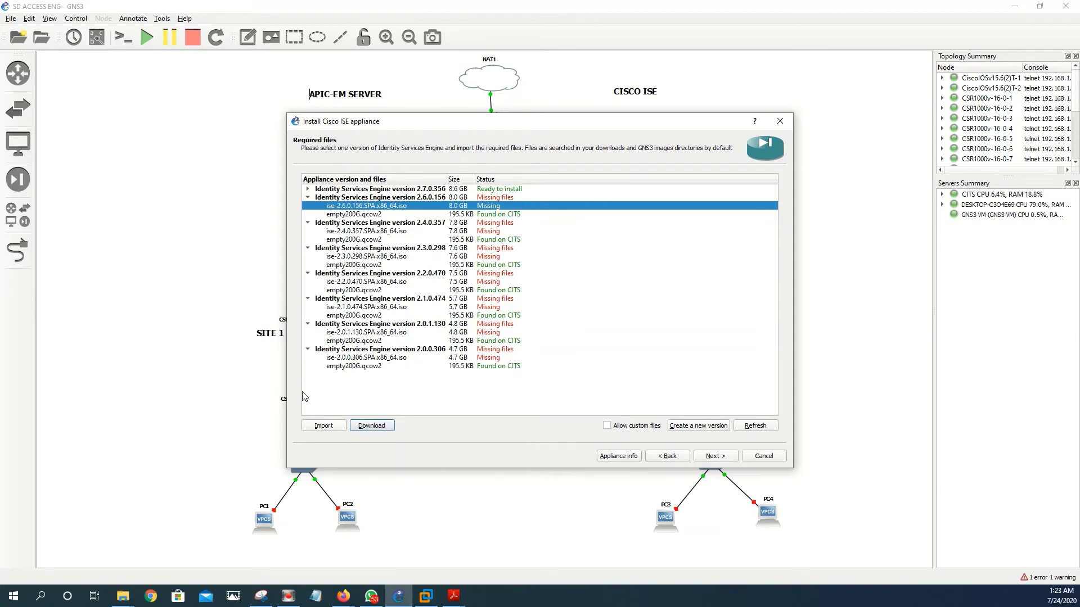
# Select empty200G.qcow2 under version 2.6.0.156 and expand version 2.7.0.356.
pyautogui.click(370, 217)
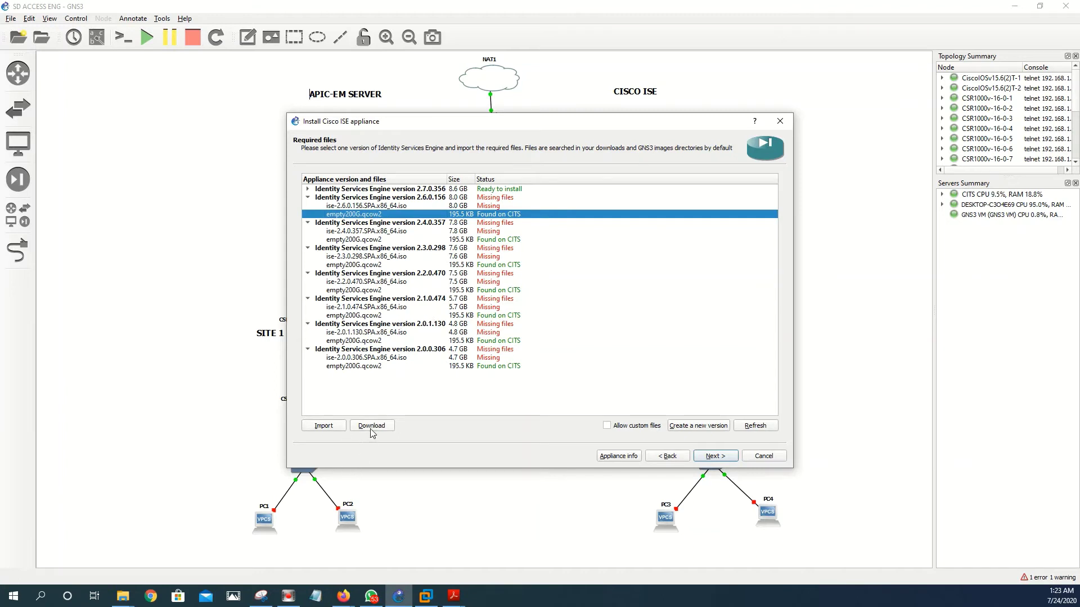
pyautogui.click(374, 499)
pyautogui.click(307, 189)
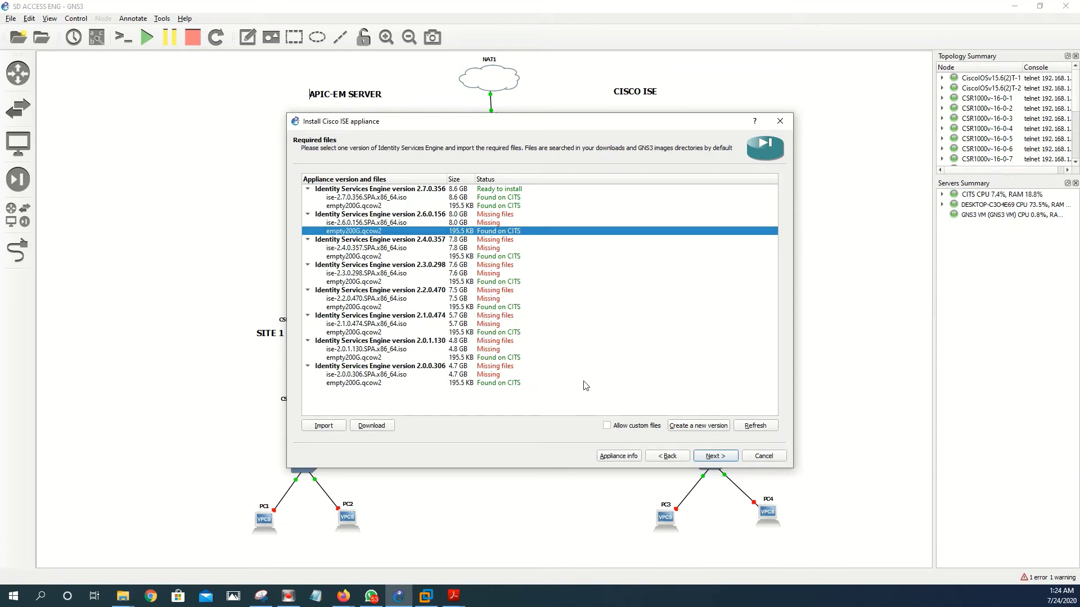
# Reposition and enlarge the Cisco ISE installer dialog, then close it.
pyautogui.click(552, 126)
pyautogui.moveTo(552, 125); pyautogui.dragTo(735, 132)
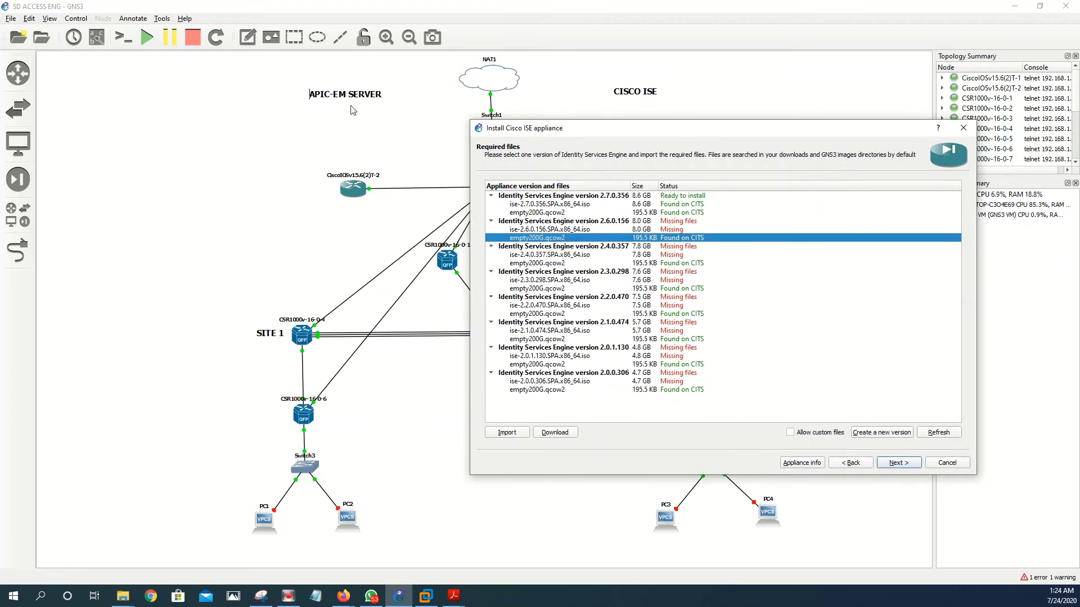
pyautogui.moveTo(701, 128); pyautogui.dragTo(703, 163)
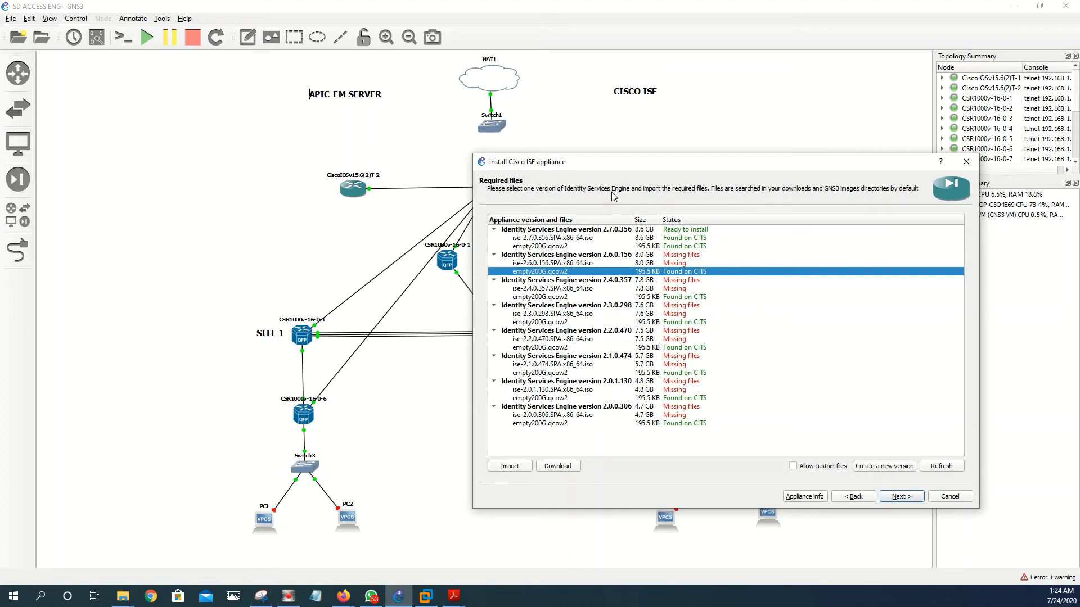
pyautogui.moveTo(617, 155); pyautogui.dragTo(530, 121)
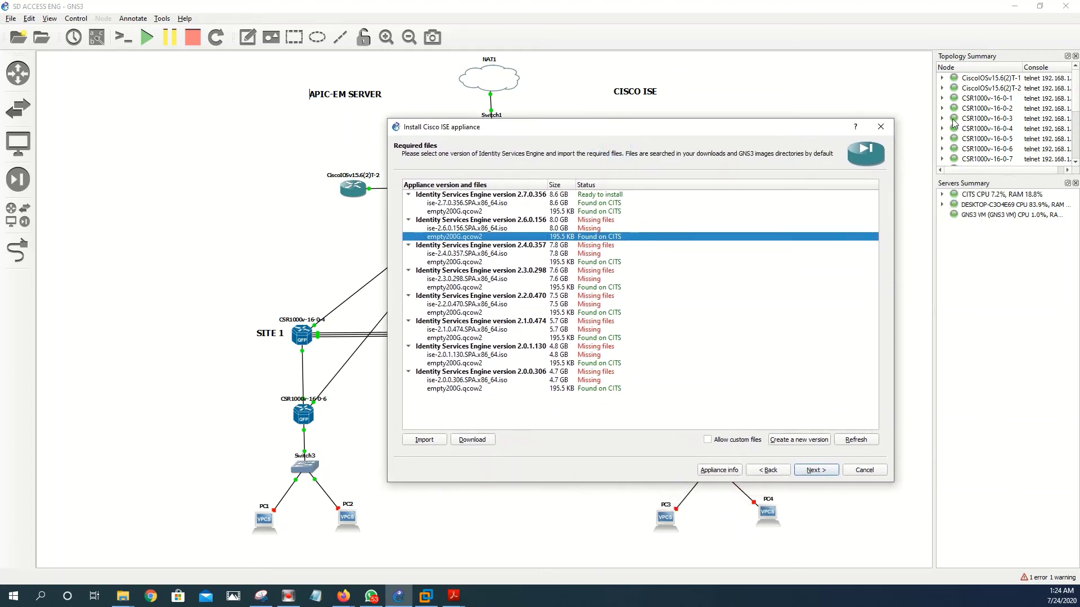
pyautogui.click(878, 128)
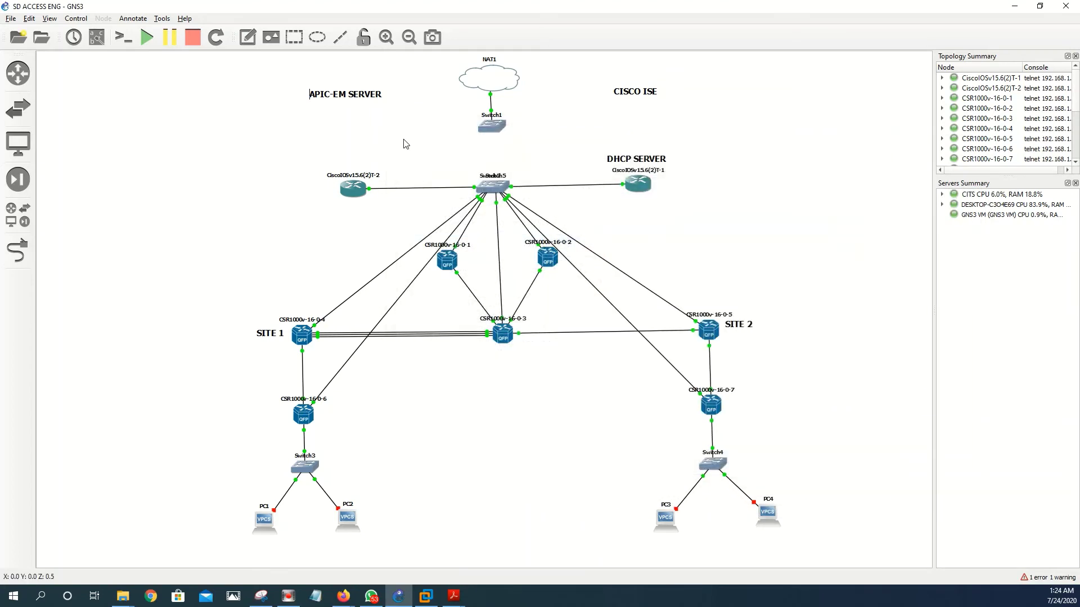
# Place an APIC-EM node from all devices under the APIC-EM SERVER label.
pyautogui.click(22, 218)
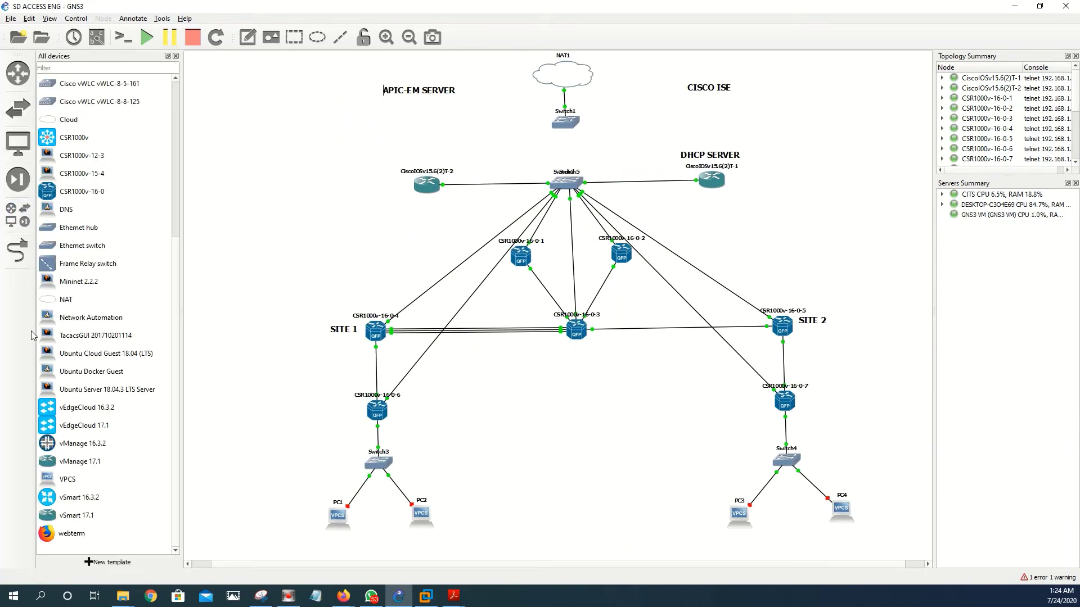
pyautogui.scroll(5, 73, 428)
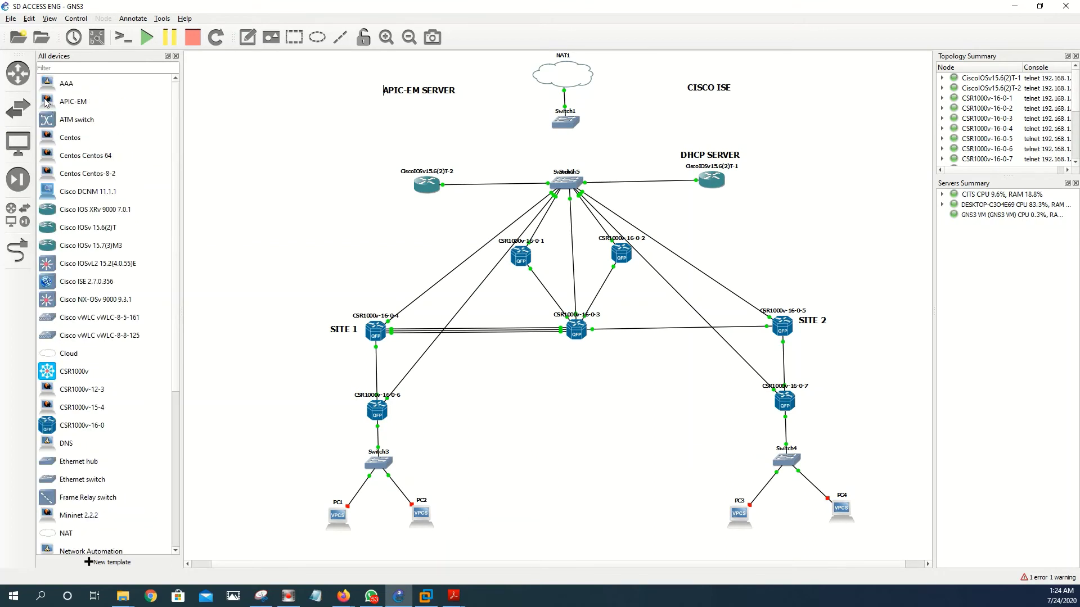
pyautogui.moveTo(47, 103)
pyautogui.mouseDown()
pyautogui.moveTo(439, 132)
pyautogui.moveTo(456, 145)
pyautogui.moveTo(420, 133)
pyautogui.mouseUp()
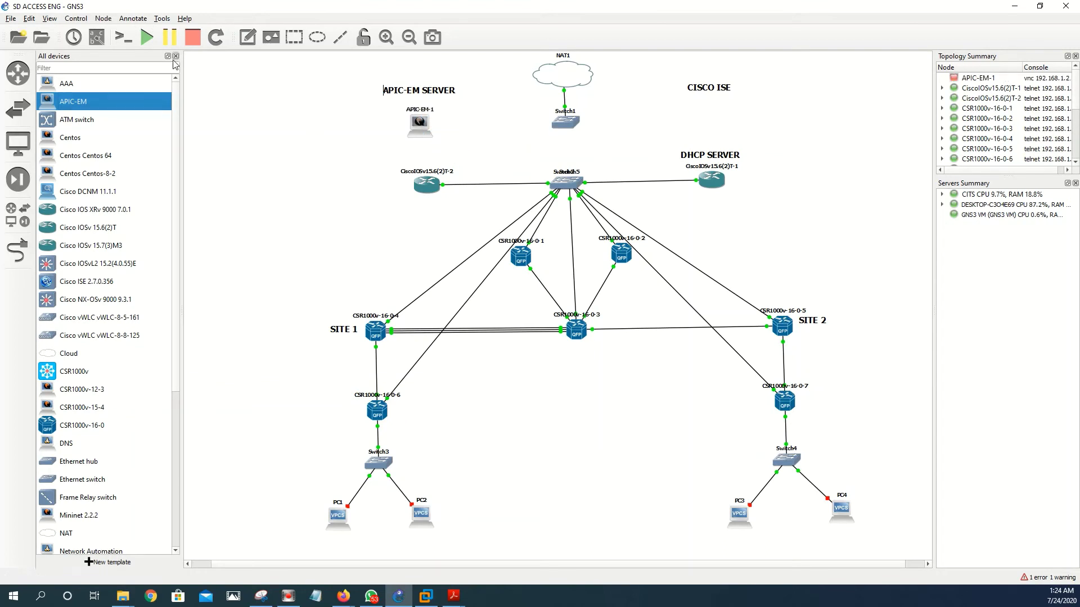
pyautogui.click(176, 56)
pyautogui.moveTo(346, 128); pyautogui.dragTo(343, 126)
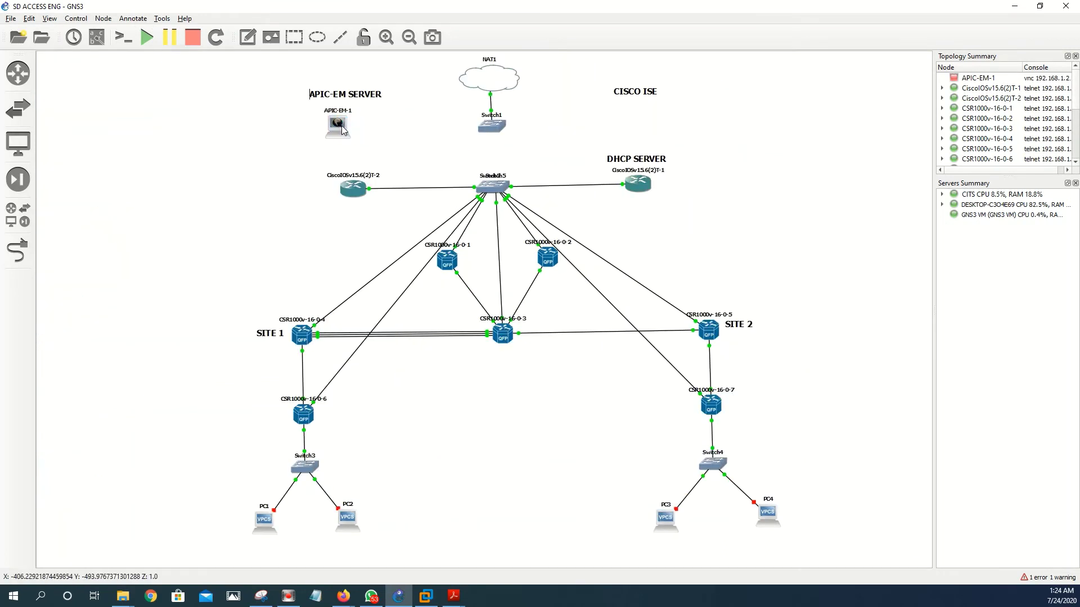
# Cable APIC-EM-1 to a free Switch1 port below the NAT1 cloud.
pyautogui.click(17, 250)
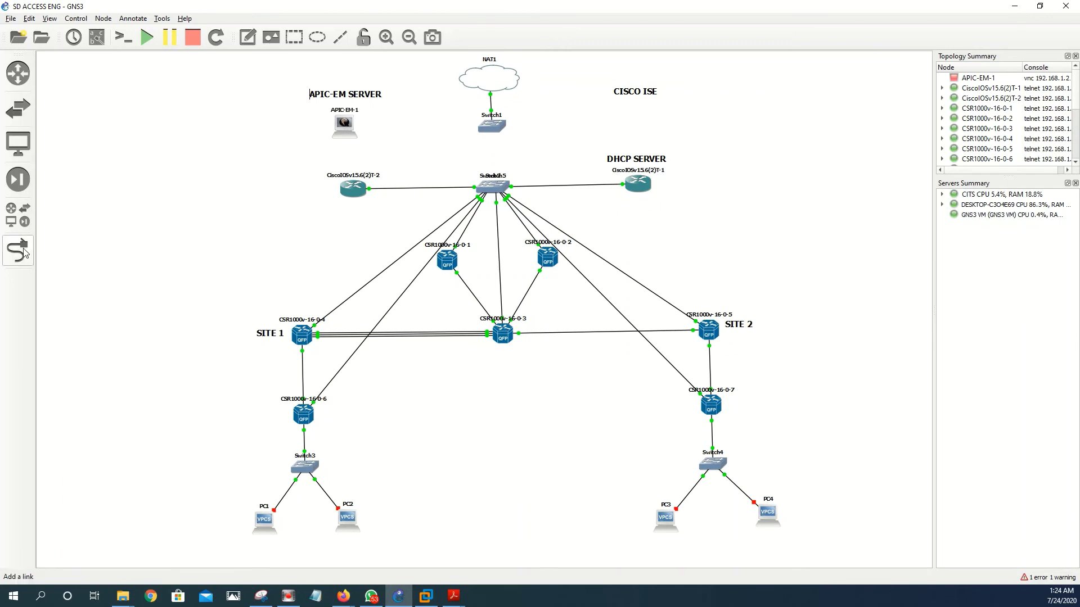
pyautogui.click(342, 125)
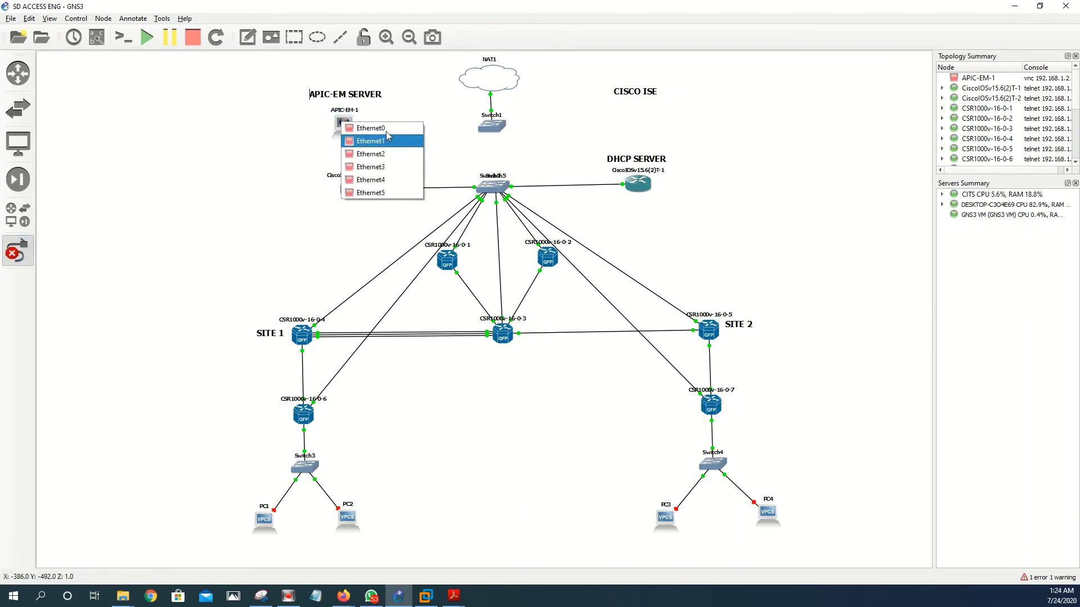
pyautogui.click(370, 128)
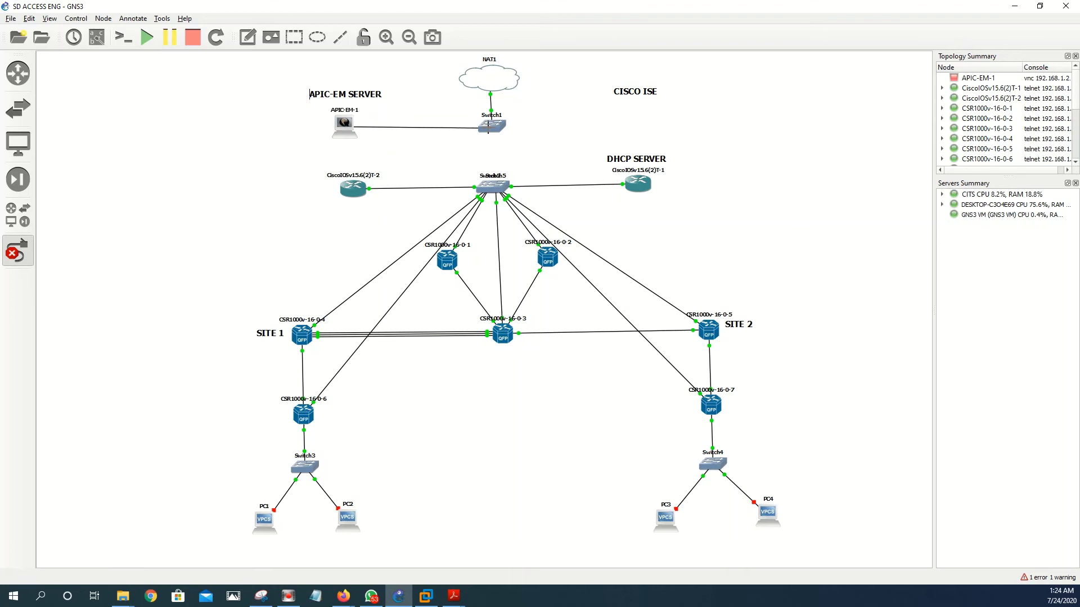
pyautogui.click(490, 128)
pyautogui.click(518, 145)
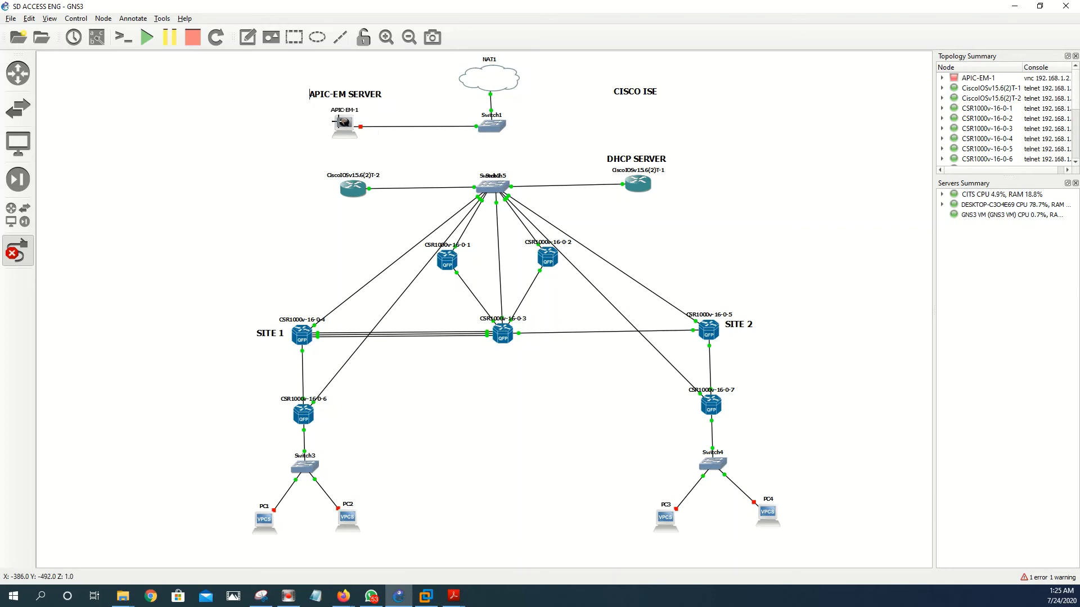
# Add a second link from APIC-EM-1 to the core switch Switch5.
pyautogui.click(339, 121)
pyautogui.click(363, 140)
pyautogui.click(493, 187)
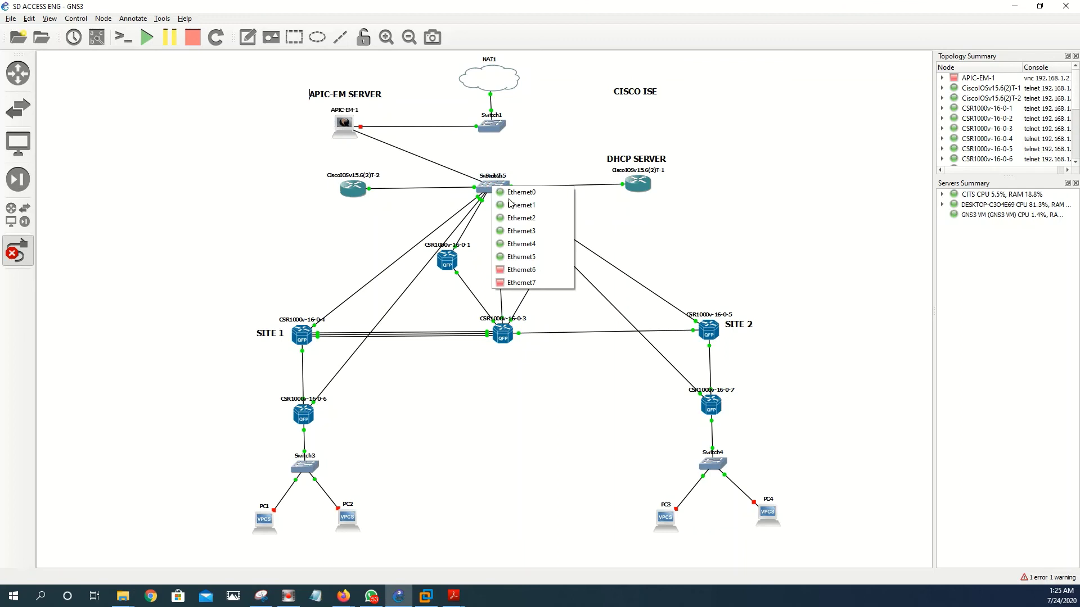
pyautogui.click(518, 257)
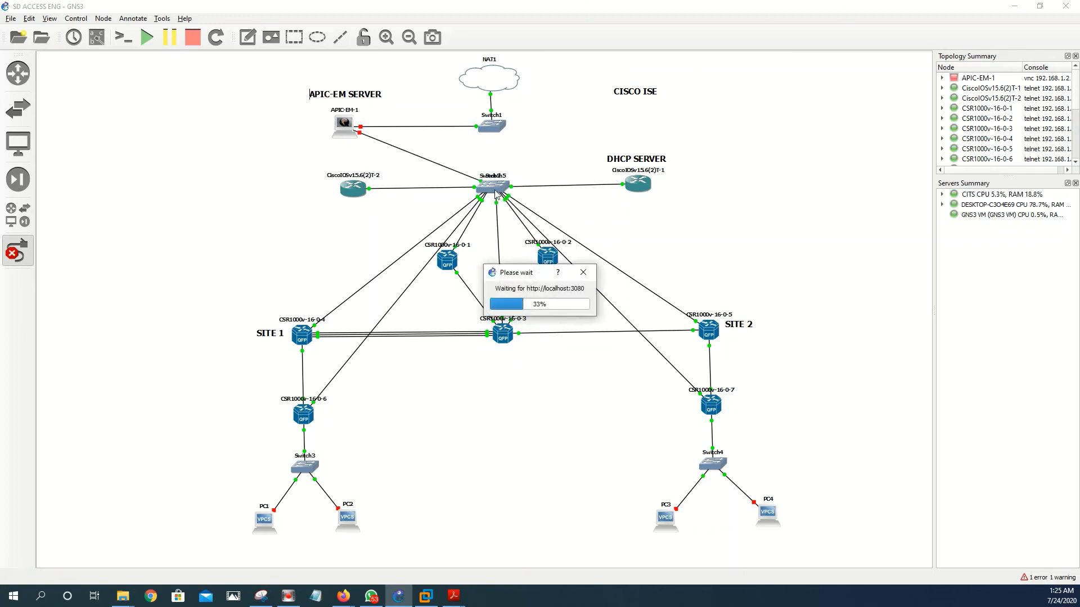